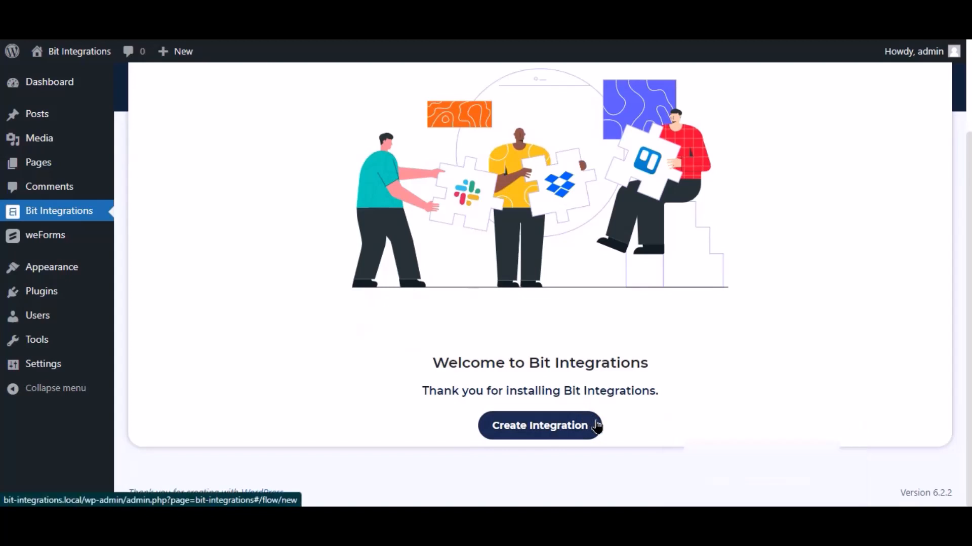
# Step: Start a new integration and pick WeForms as the trigger
pyautogui.click(592, 424)
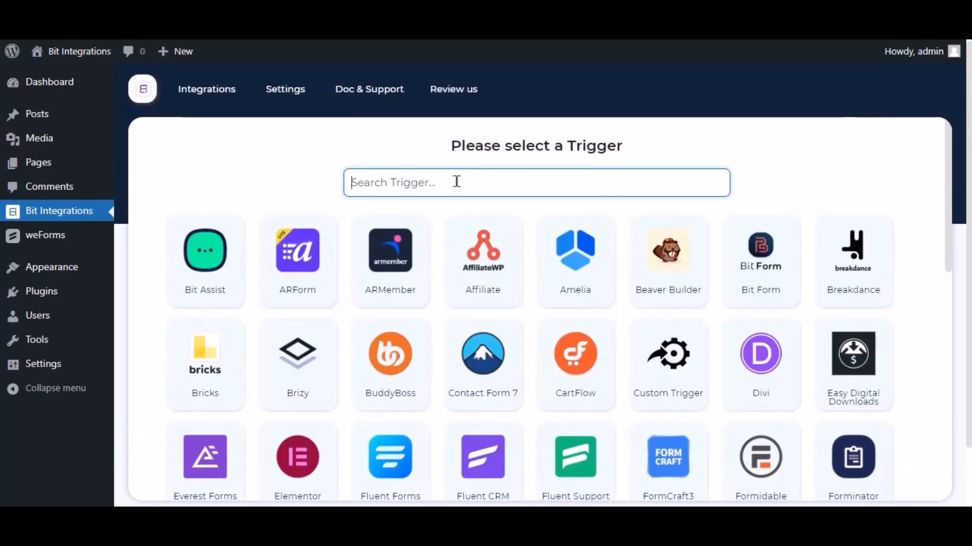
pyautogui.write('wef')
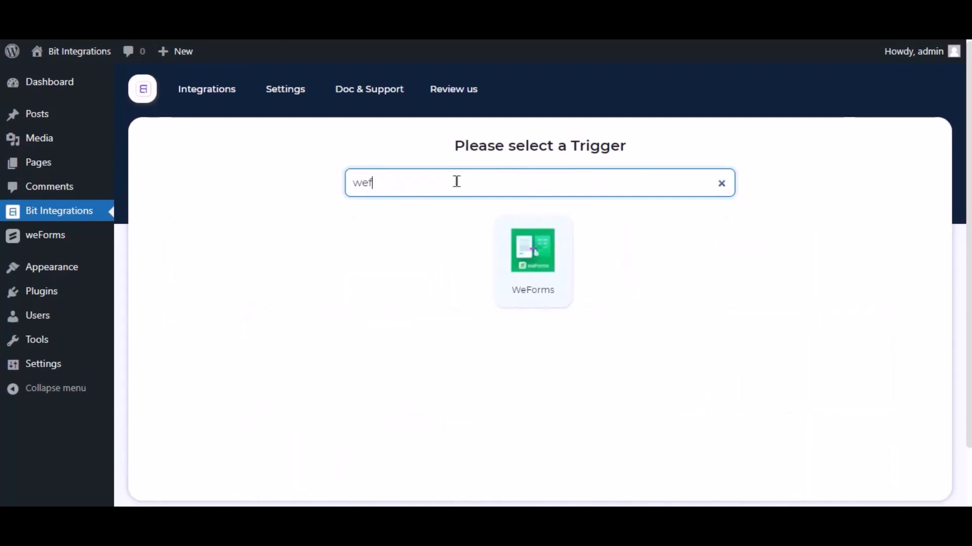
pyautogui.press('BackSpace')
pyautogui.write('forms')
pyautogui.click(537, 257)
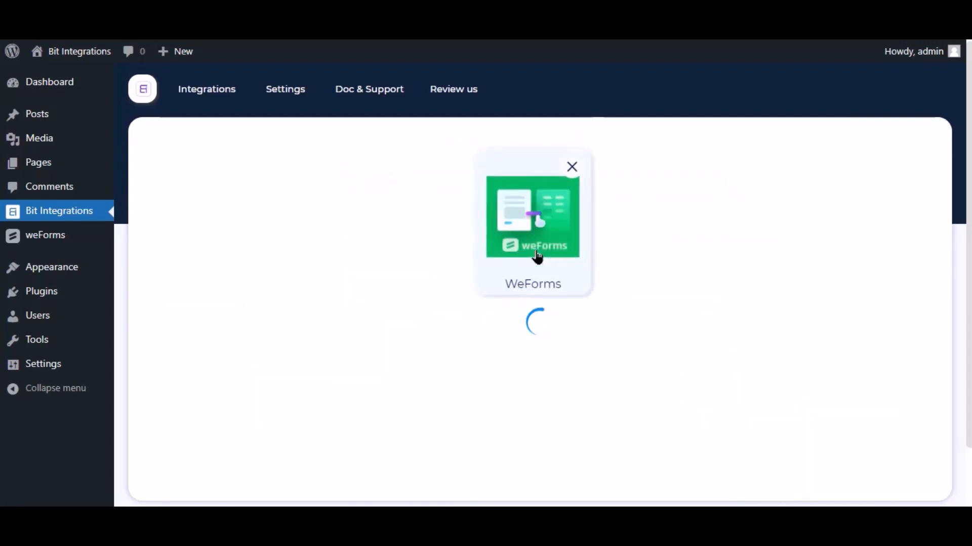
# Step: Choose Contact Form as the trigger form and continue
pyautogui.click(521, 357)
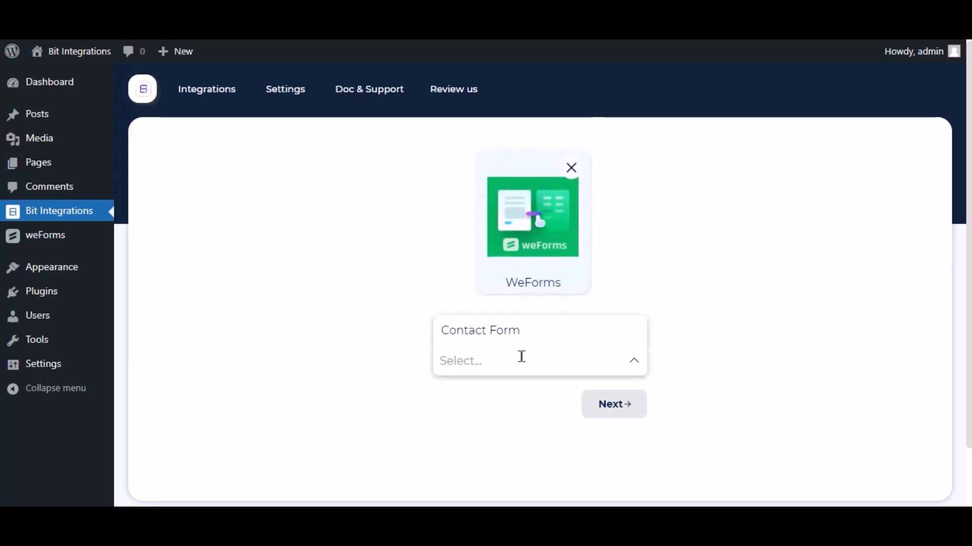
pyautogui.click(523, 329)
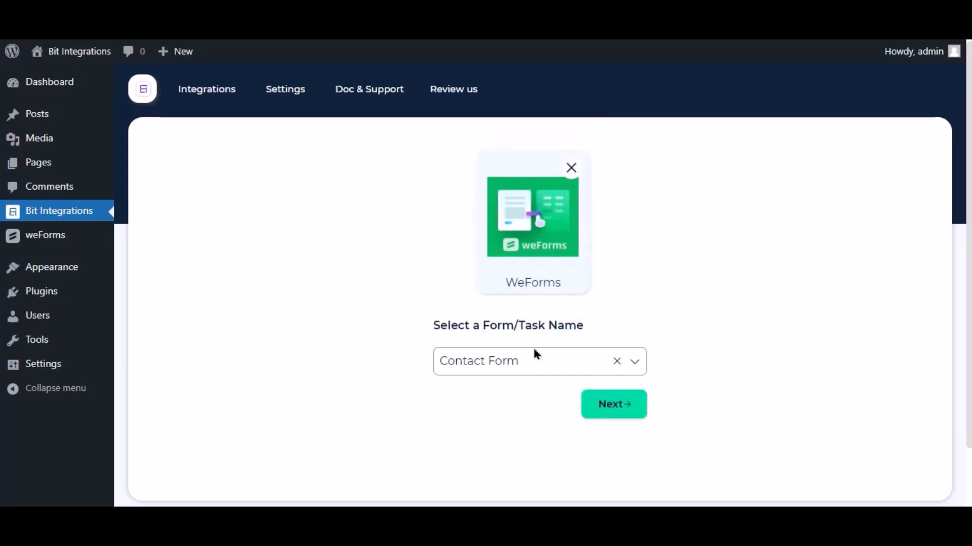
pyautogui.click(618, 414)
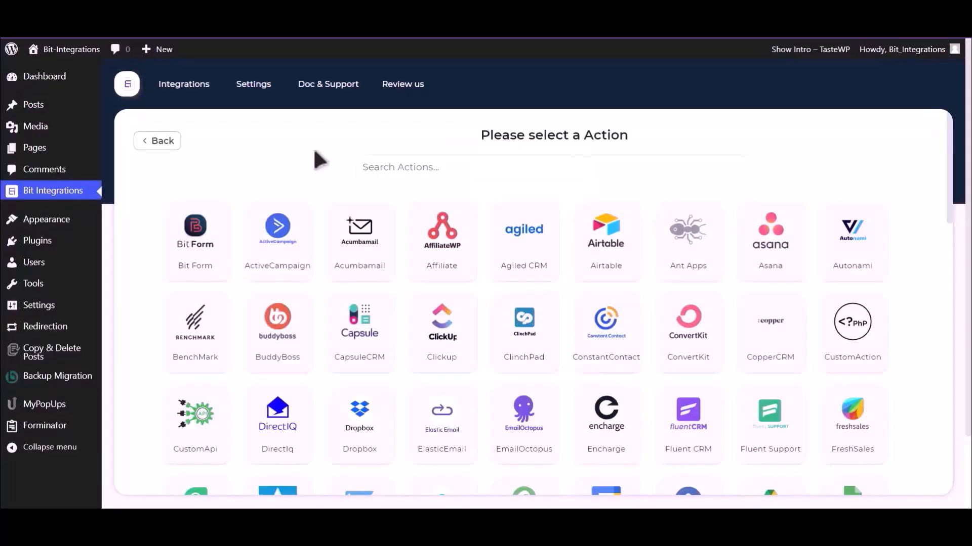
# Step: Search the actions for Google and pick Google Drive as the action
pyautogui.click(501, 162)
pyautogui.write('Goo')
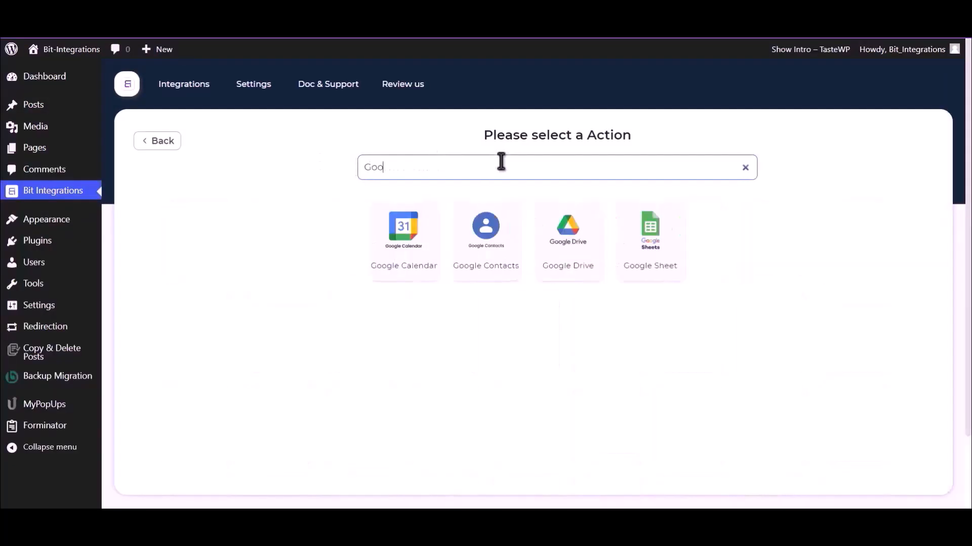
pyautogui.write('g')
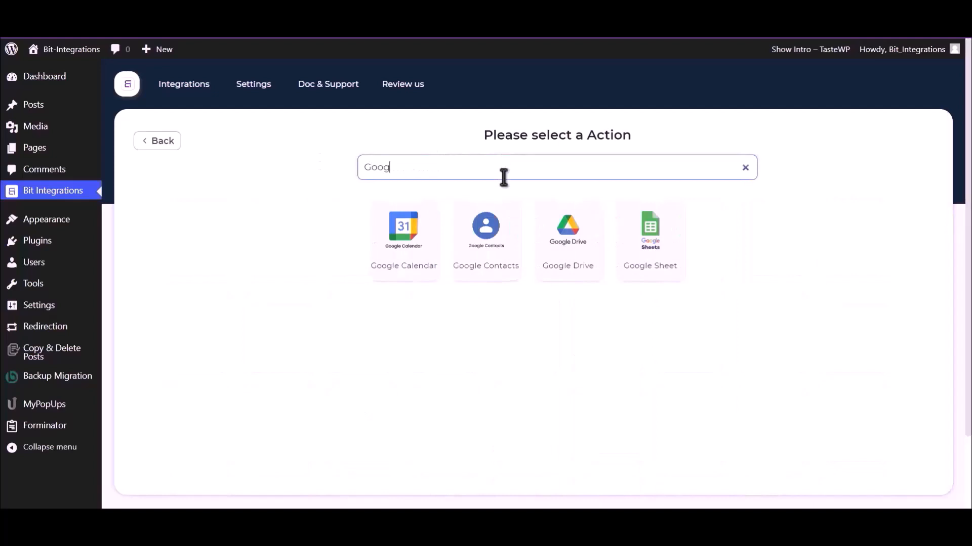
pyautogui.click(564, 247)
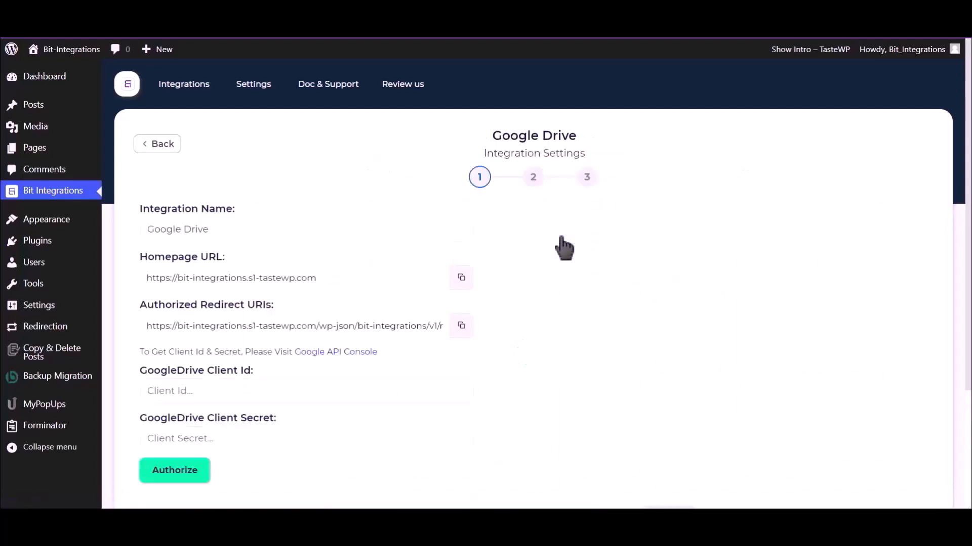
# Step: Open the Google API Console from the Google Drive integration settings
pyautogui.scroll(-2, 562, 246)
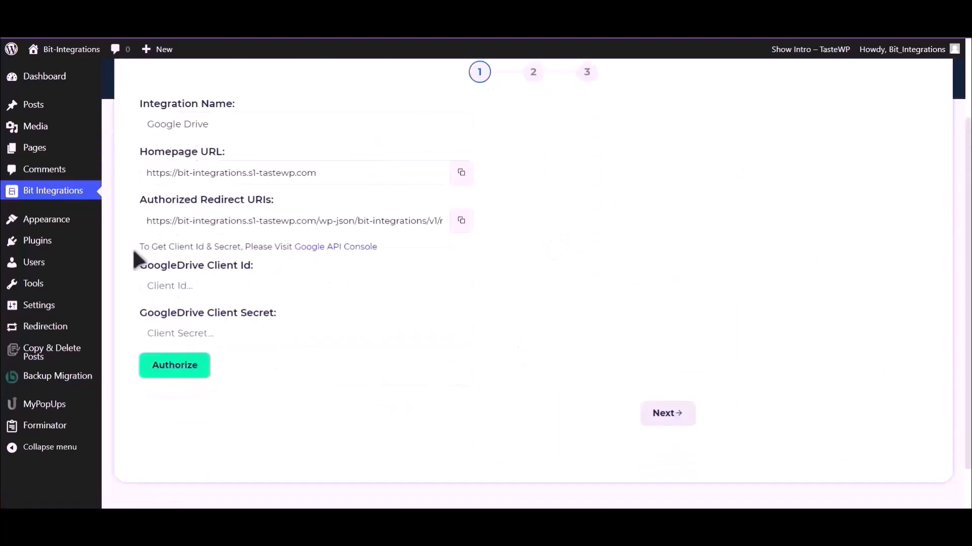
pyautogui.moveTo(139, 247); pyautogui.dragTo(292, 249)
pyautogui.click(305, 253)
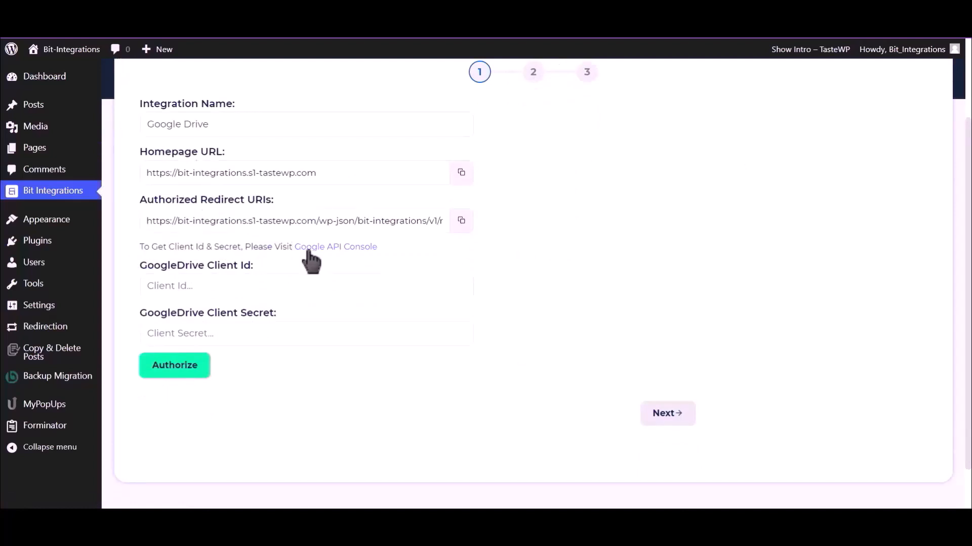
pyautogui.click(317, 246)
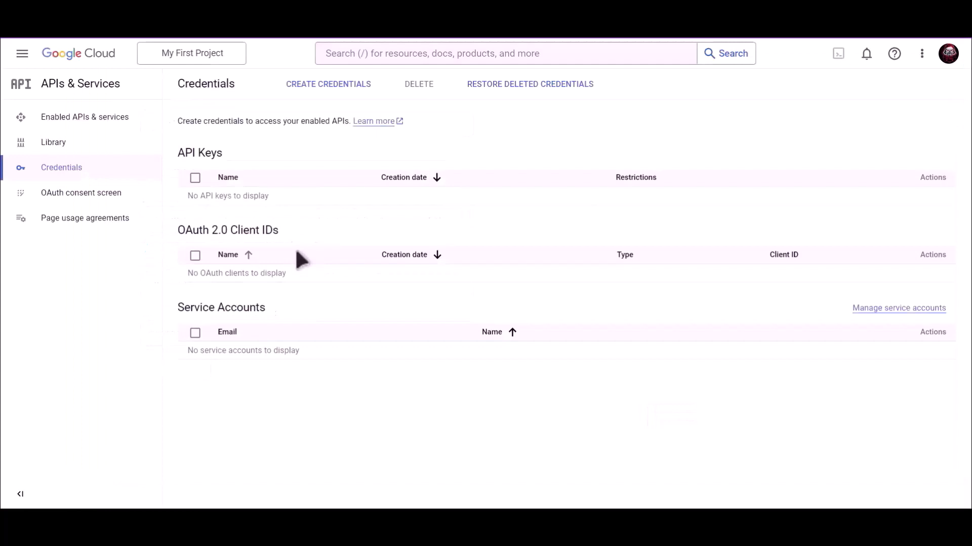
# Step: Find the Google Drive API in the Cloud console and enable it
pyautogui.click(430, 53)
pyautogui.write('Google')
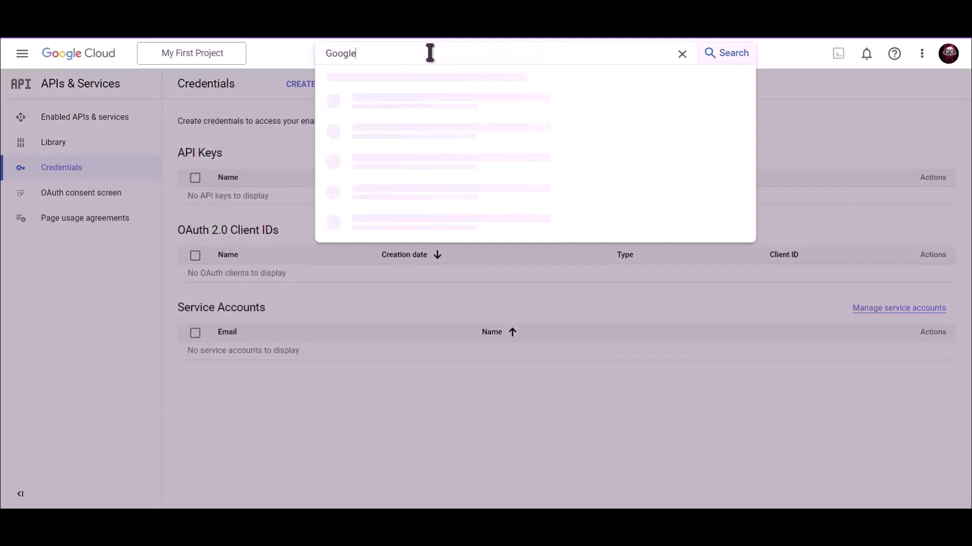
pyautogui.write(' Drive API')
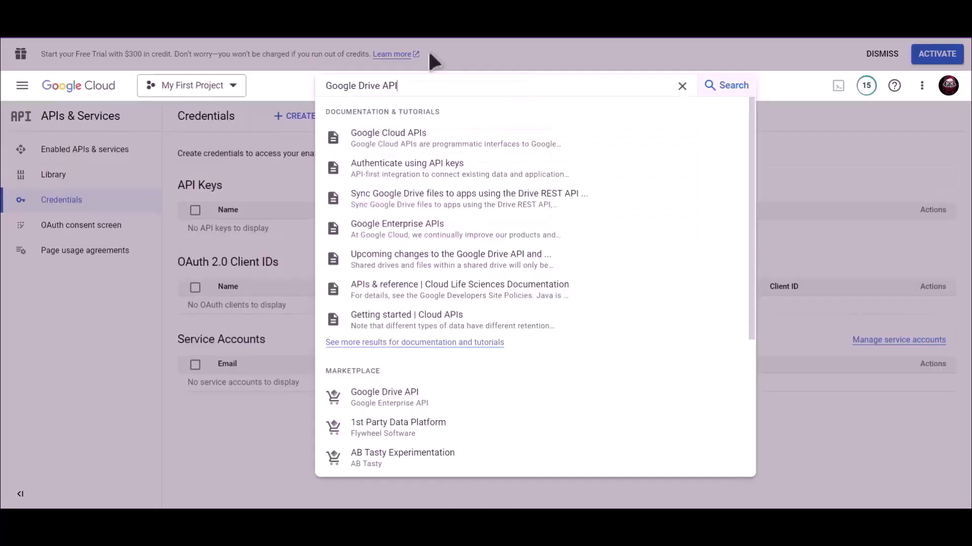
pyautogui.click(390, 400)
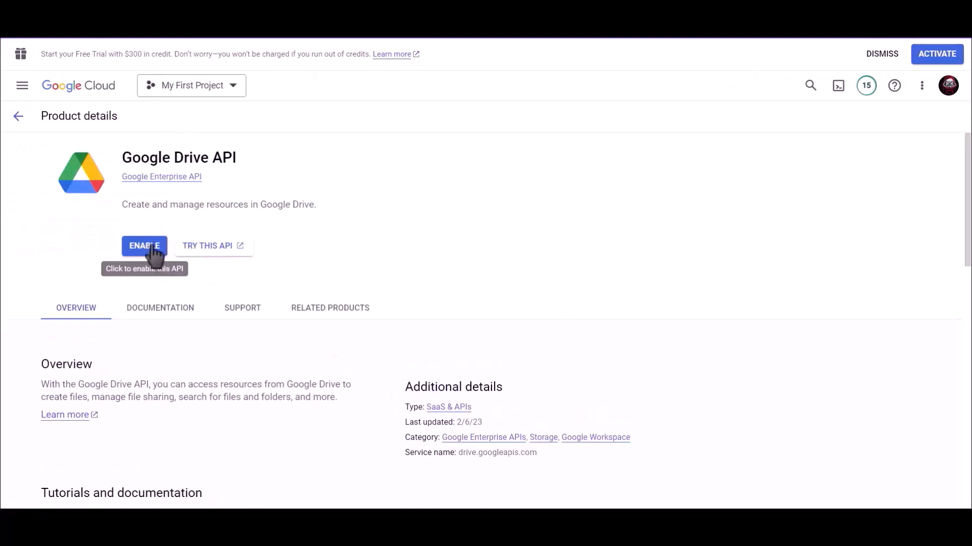
pyautogui.click(151, 248)
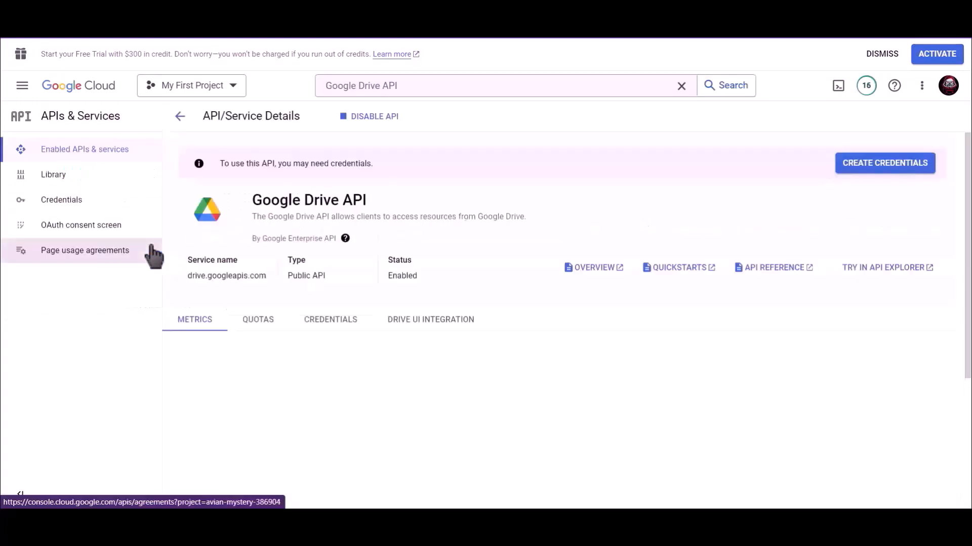
# Step: Start creating an OAuth client ID credential with Web application as the application type
pyautogui.click(84, 207)
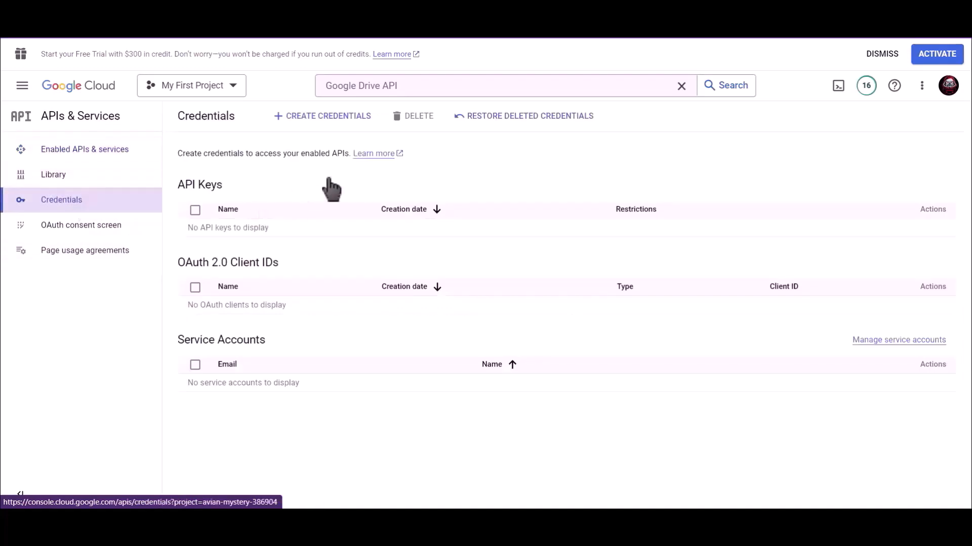
pyautogui.click(324, 122)
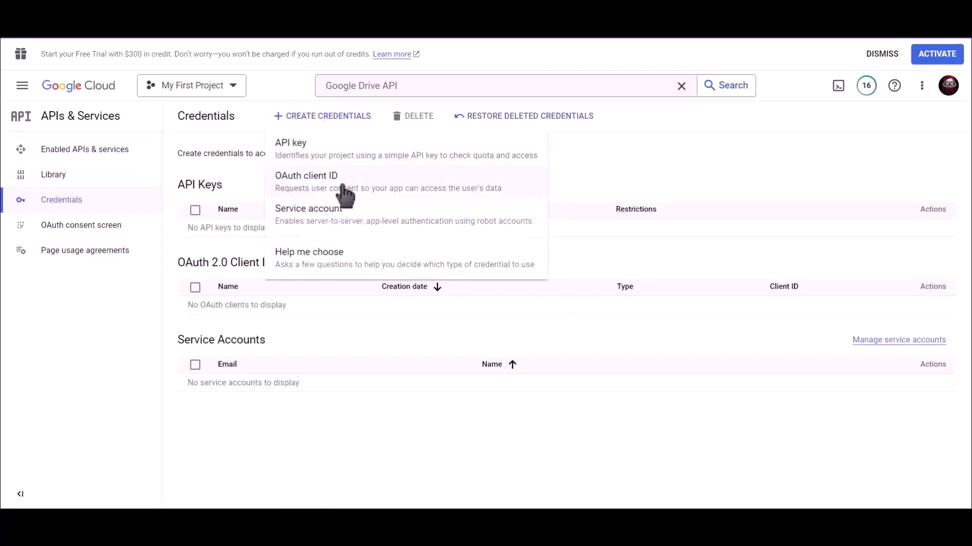
pyautogui.click(365, 190)
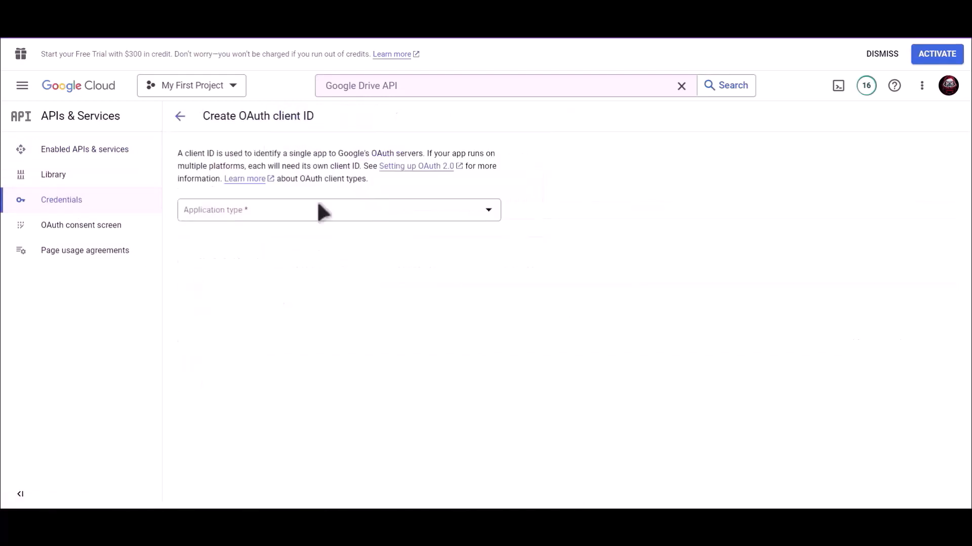
pyautogui.click(250, 216)
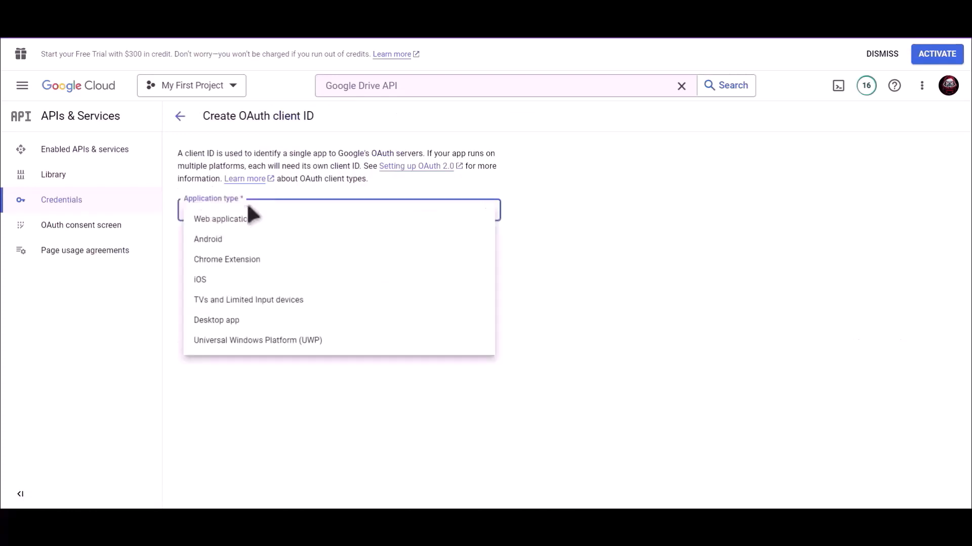
pyautogui.click(263, 218)
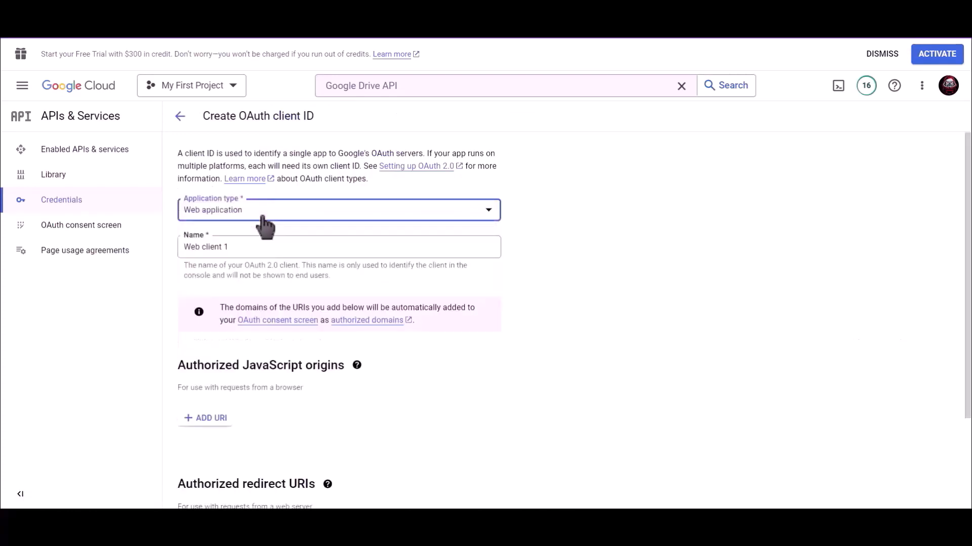
# Step: Name the OAuth client Bit Integrations
pyautogui.moveTo(235, 248); pyautogui.dragTo(180, 250)
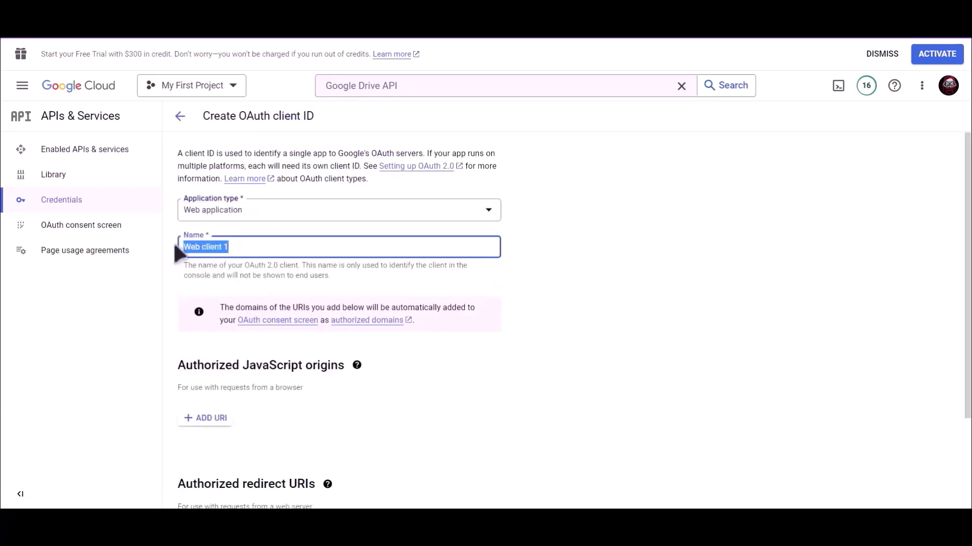
pyautogui.write('Bit Integrations')
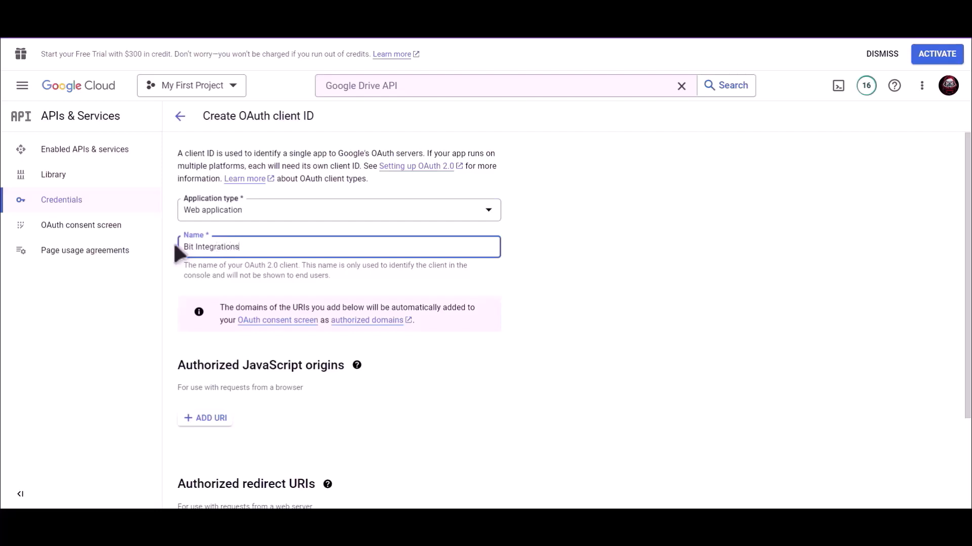
# Step: Copy the integration's authorized redirect URI, add it as the client's authorized redirect URI, and create the OAuth client
pyautogui.click(525, 291)
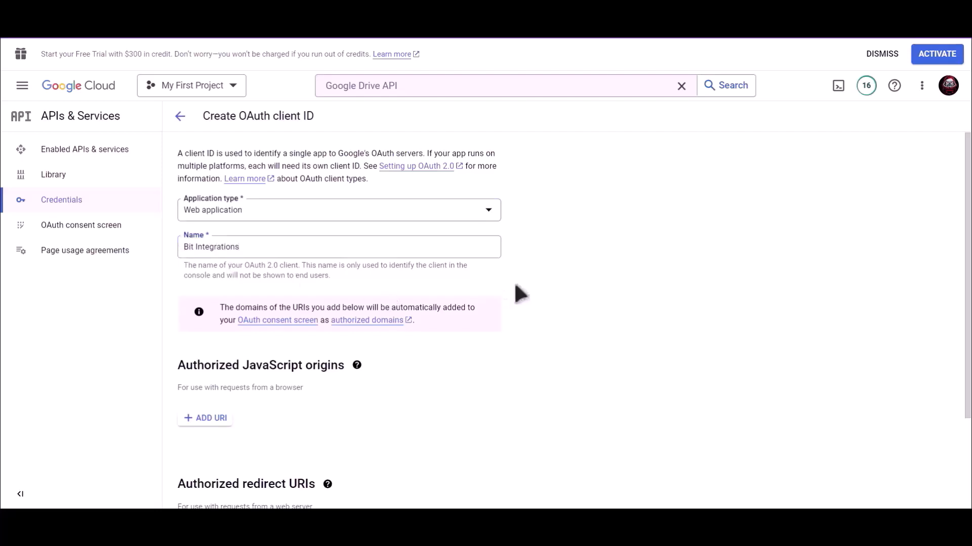
pyautogui.scroll(-2, 512, 290)
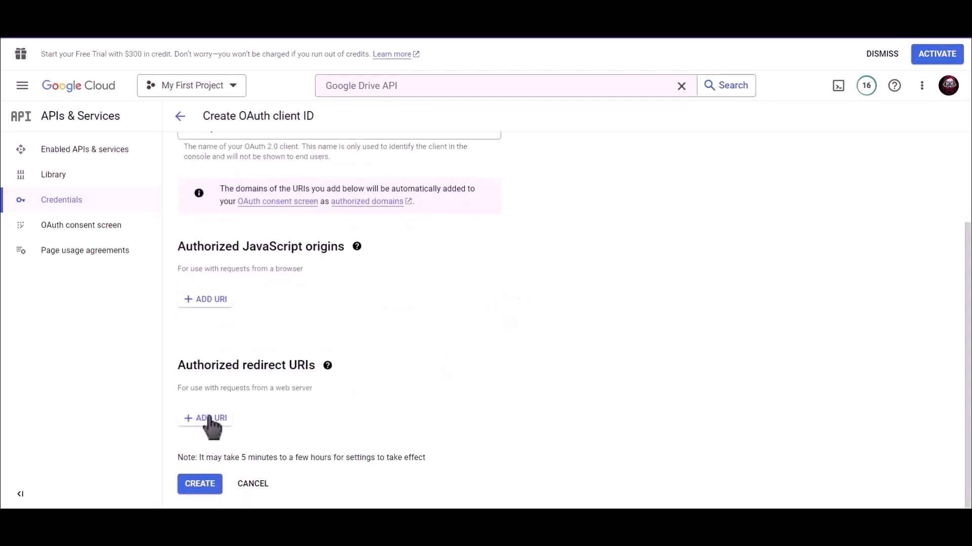
pyautogui.click(245, 10)
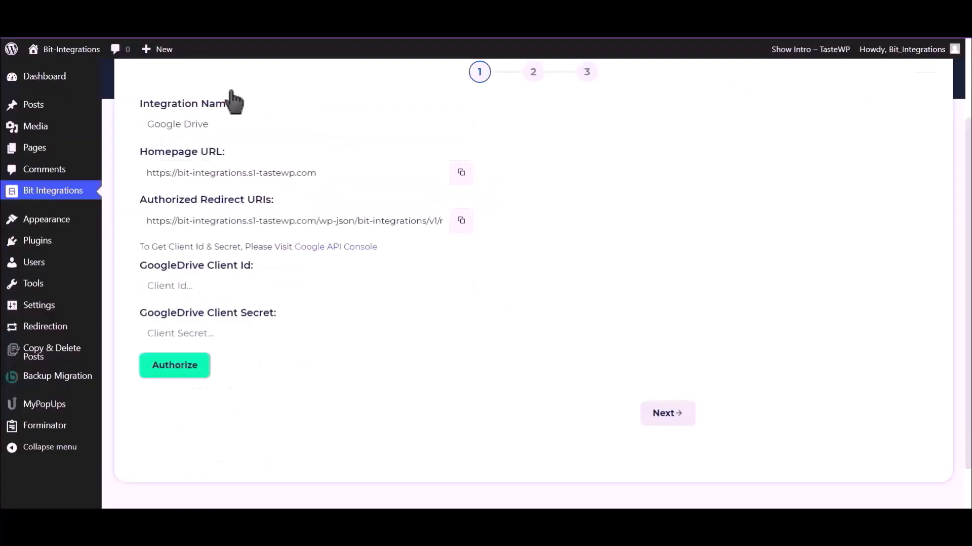
pyautogui.click(461, 220)
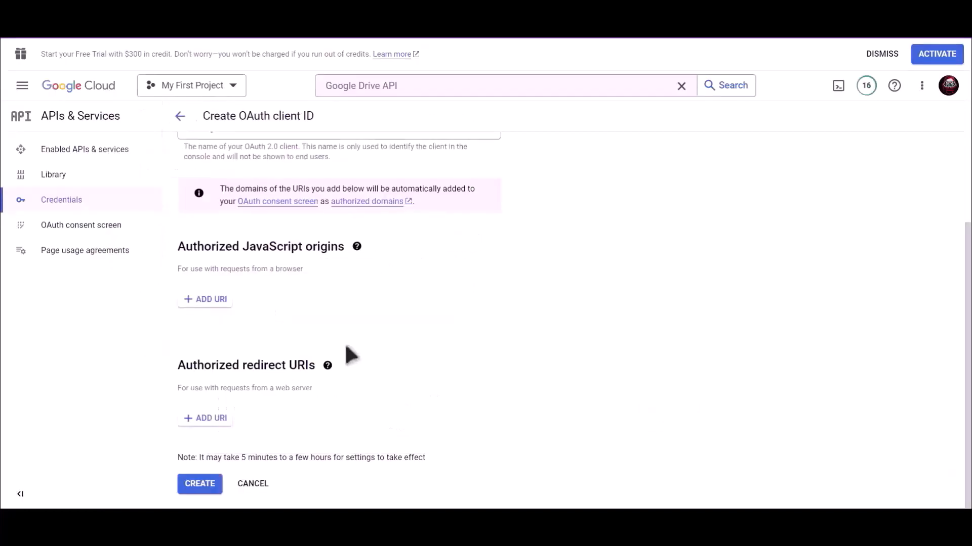
pyautogui.click(210, 426)
pyautogui.click(215, 427)
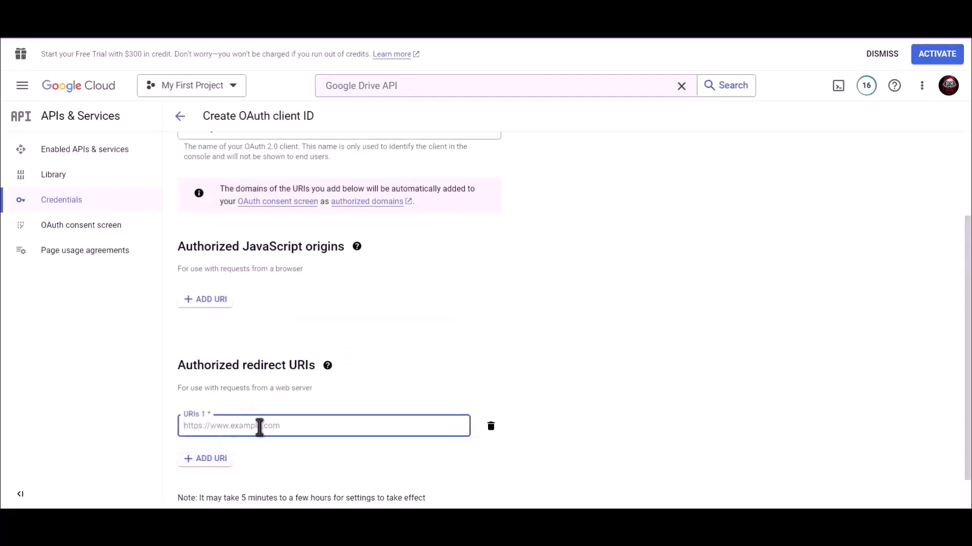
pyautogui.hotkey('ctrl', 'v')
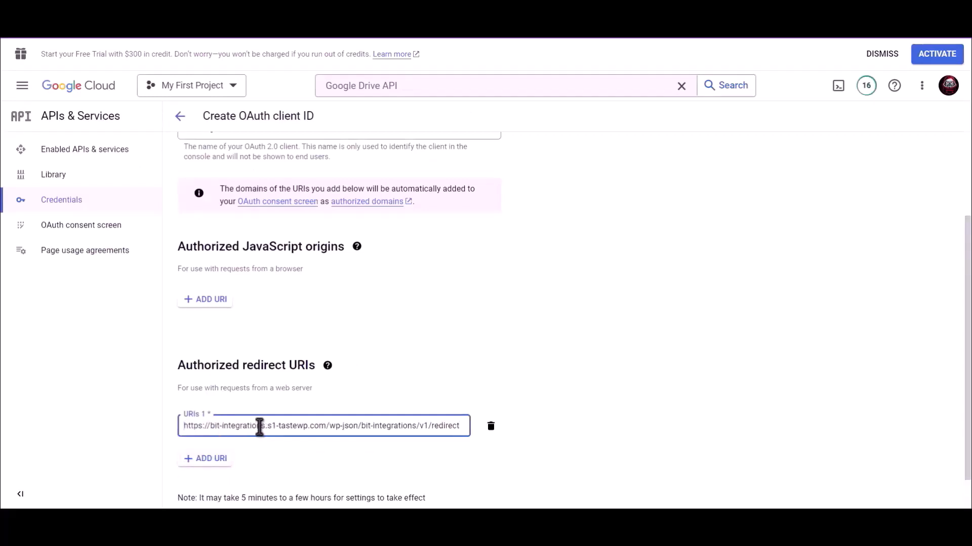
pyautogui.scroll(-1, 479, 365)
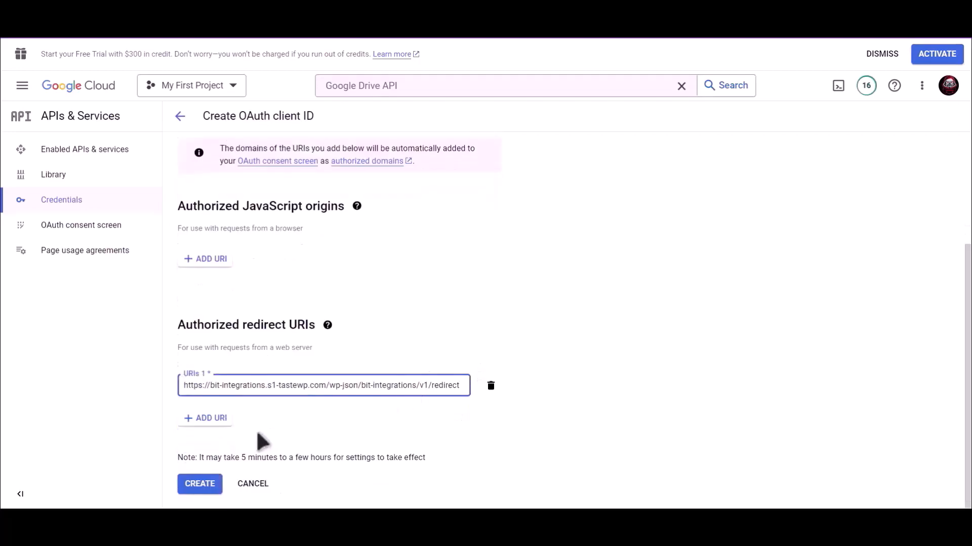
pyautogui.click(201, 485)
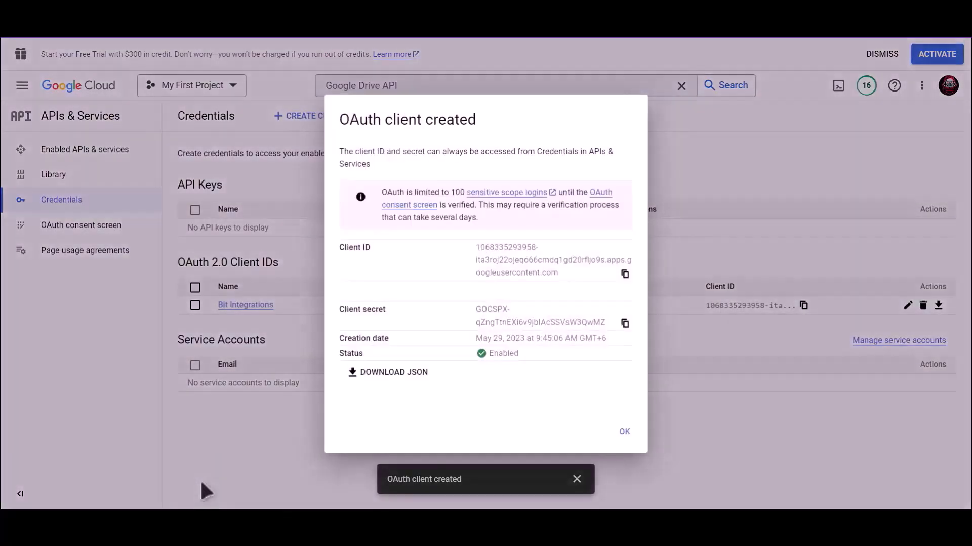
# Step: Copy the new client ID and paste it into the GoogleDrive Client Id field of the integration
pyautogui.moveTo(378, 239); pyautogui.dragTo(354, 242)
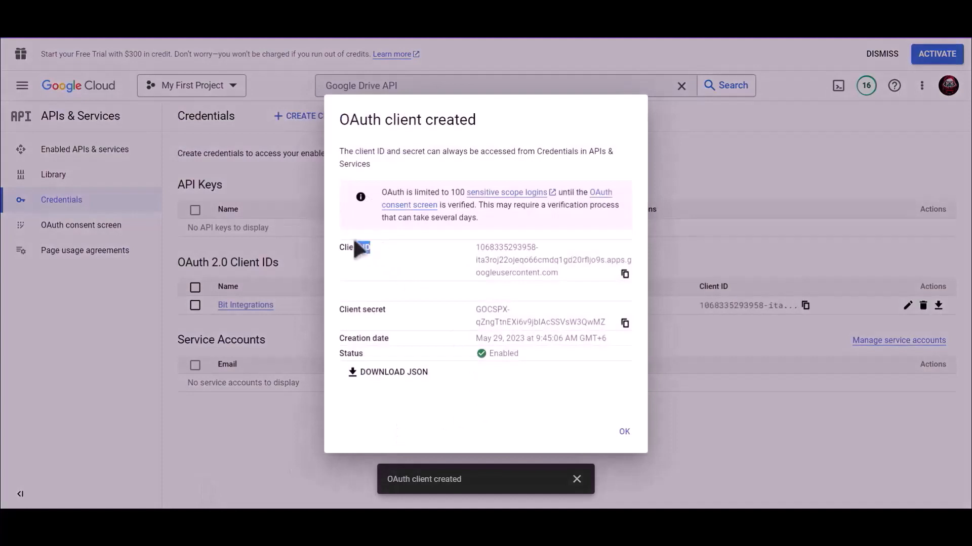
pyautogui.click(625, 275)
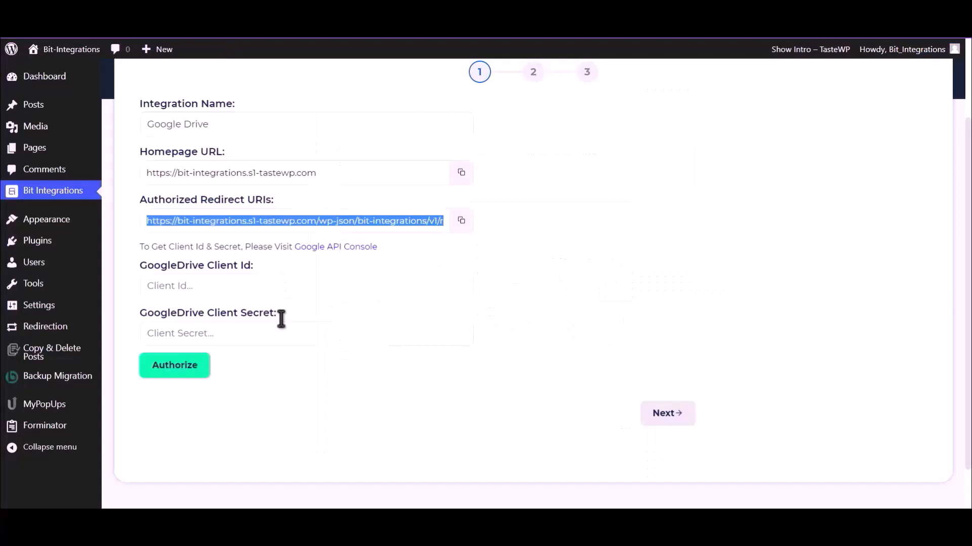
pyautogui.click(241, 287)
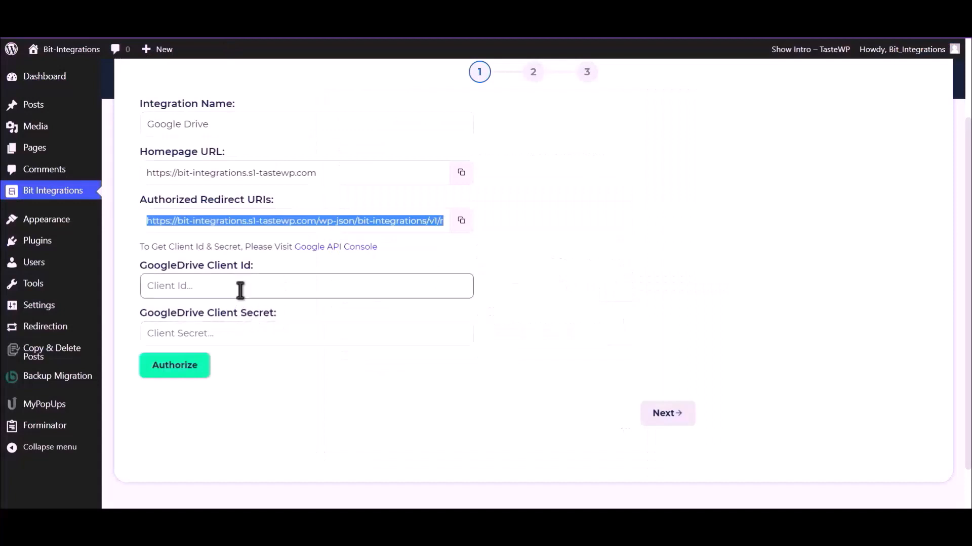
pyautogui.hotkey('ctrl', 'v')
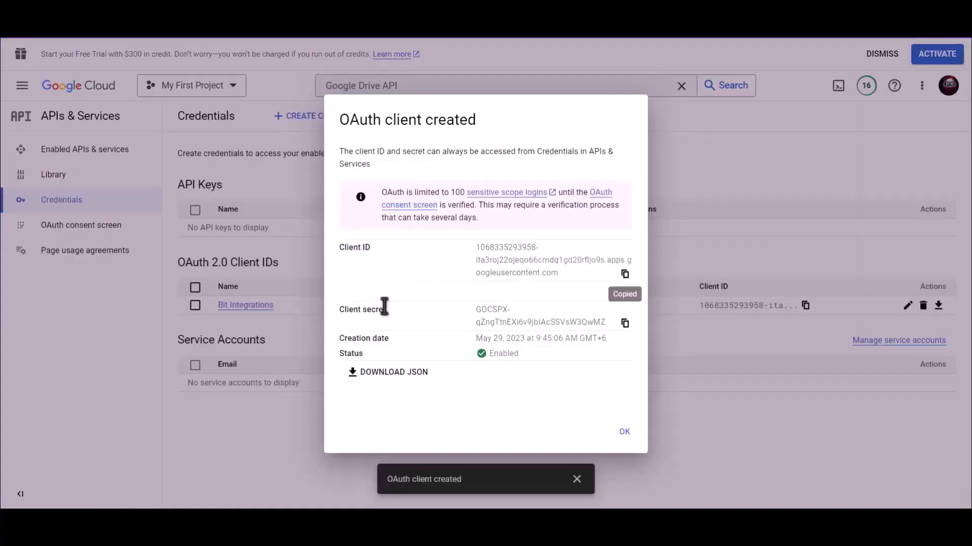
# Step: Copy the OAuth client secret and paste it into the GoogleDrive Client Secret field of the integration
pyautogui.moveTo(385, 306); pyautogui.dragTo(339, 309)
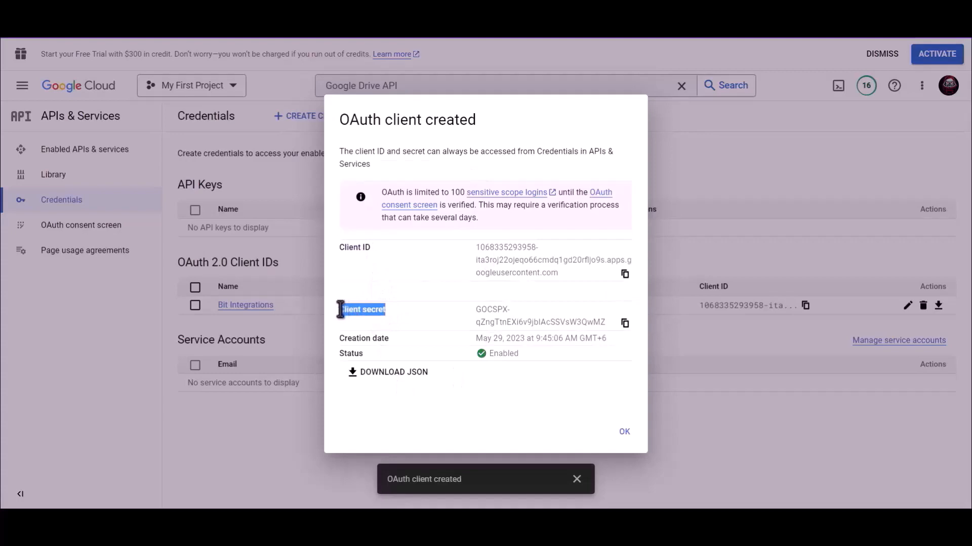
pyautogui.click(624, 323)
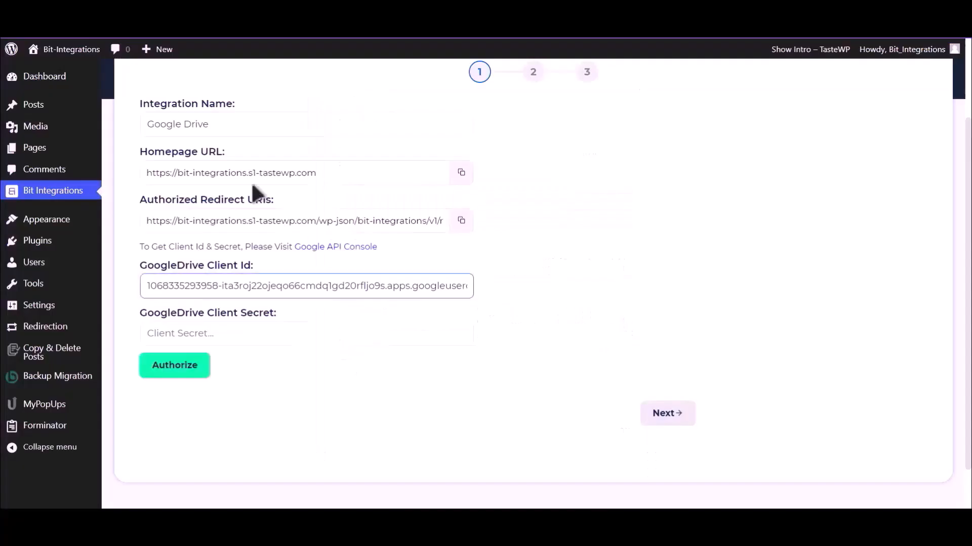
pyautogui.click(232, 338)
pyautogui.hotkey('ctrl', 'v')
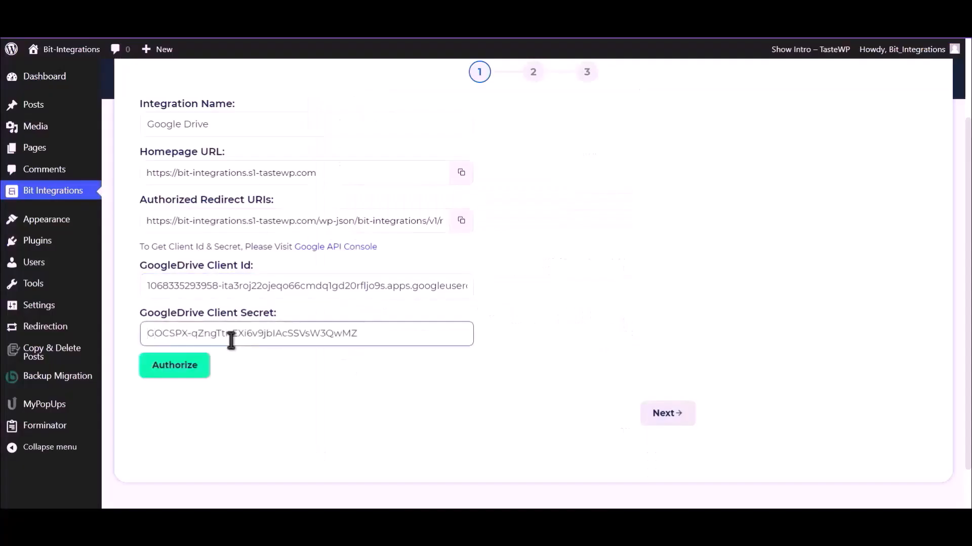
# Step: Authorize the integration with a Google account, proceeding past the unverified-app warning and continuing
pyautogui.click(157, 375)
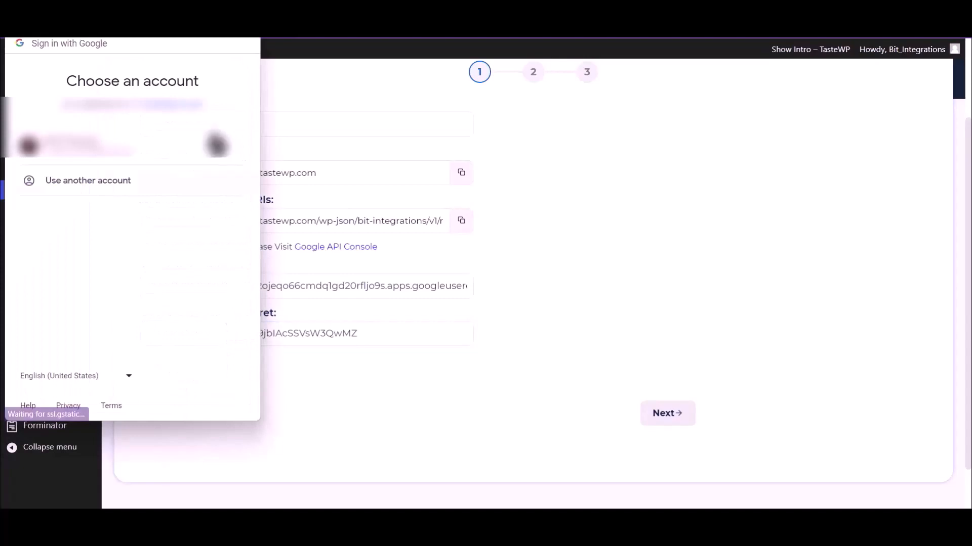
pyautogui.click(146, 159)
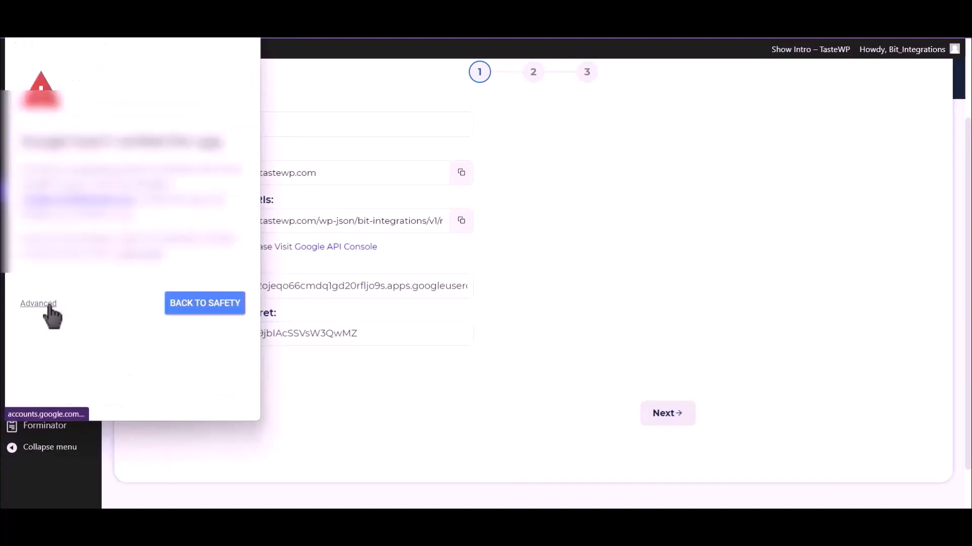
pyautogui.click(45, 304)
pyautogui.click(105, 394)
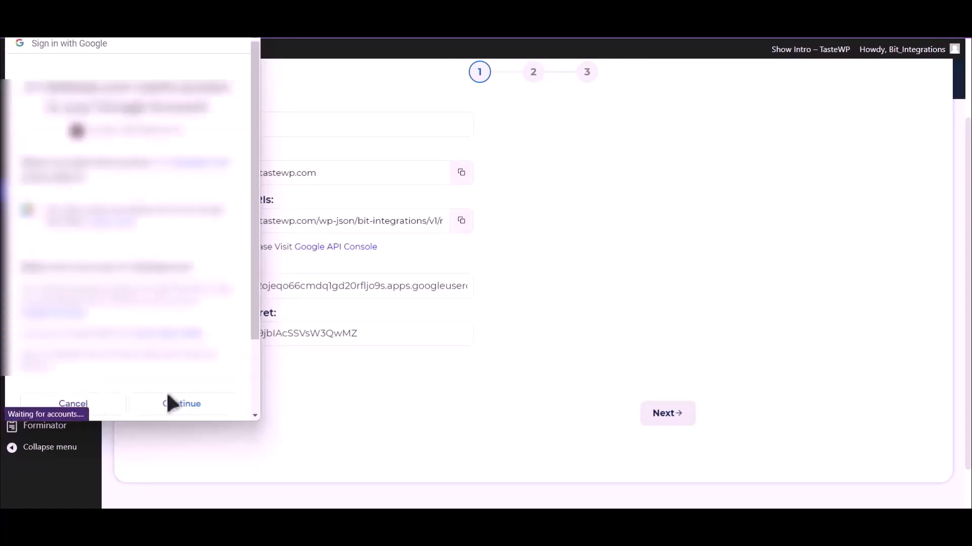
pyautogui.click(196, 406)
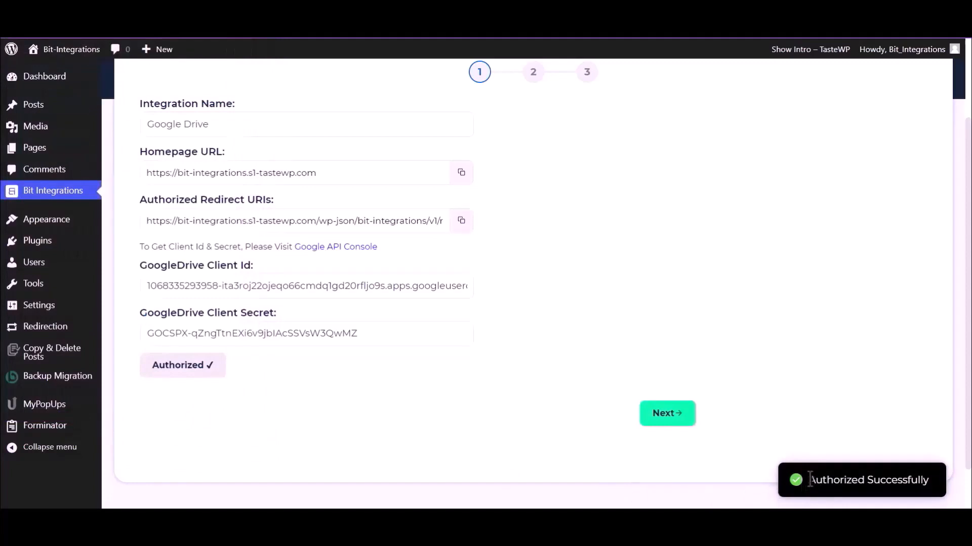
pyautogui.moveTo(808, 480); pyautogui.dragTo(936, 490)
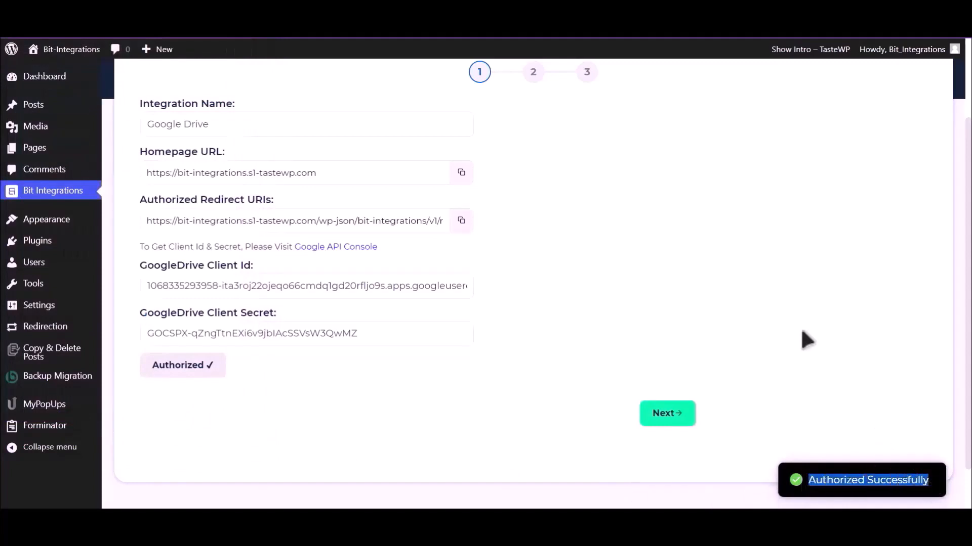
# Step: Map the Upload file-1 input to the Bit Integrations Google Drive folder, then finish and save the integration
pyautogui.click(671, 421)
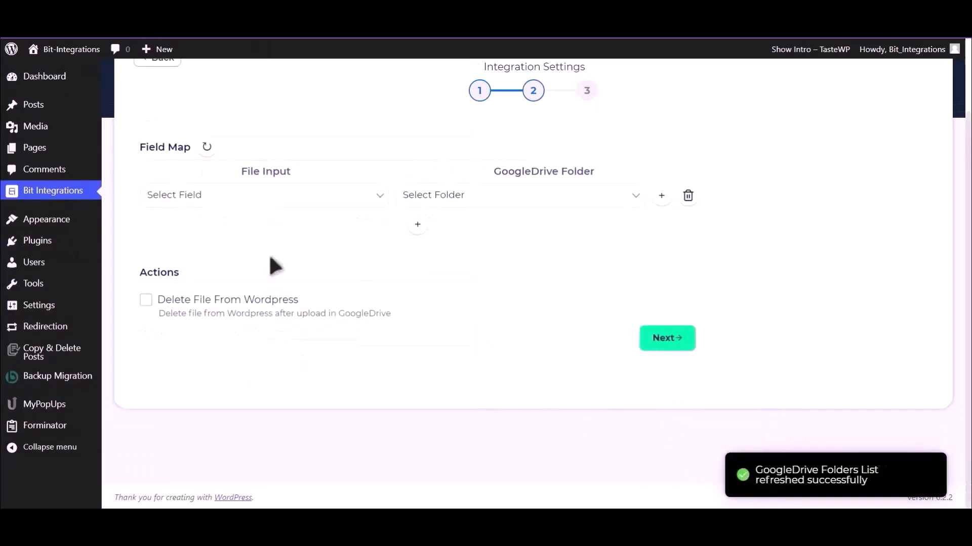
pyautogui.click(274, 201)
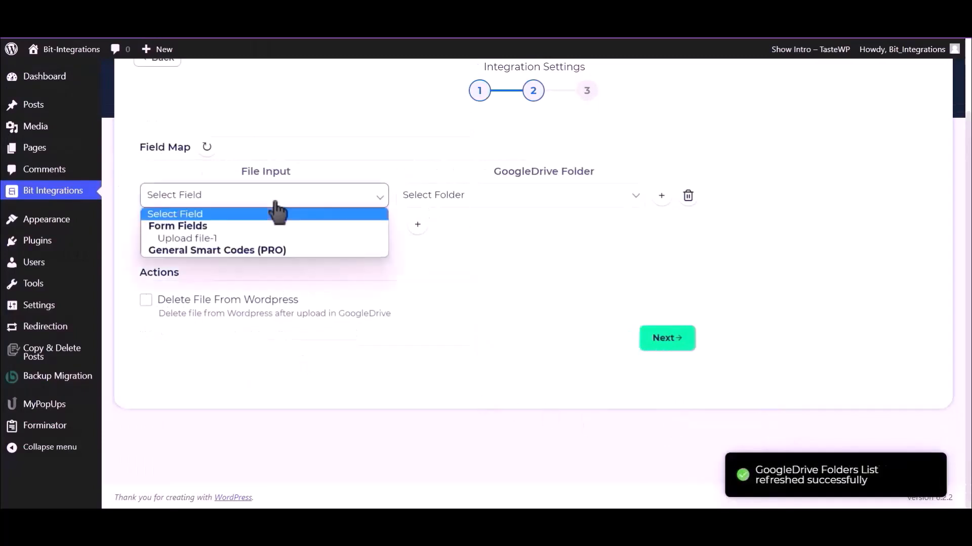
pyautogui.click(227, 238)
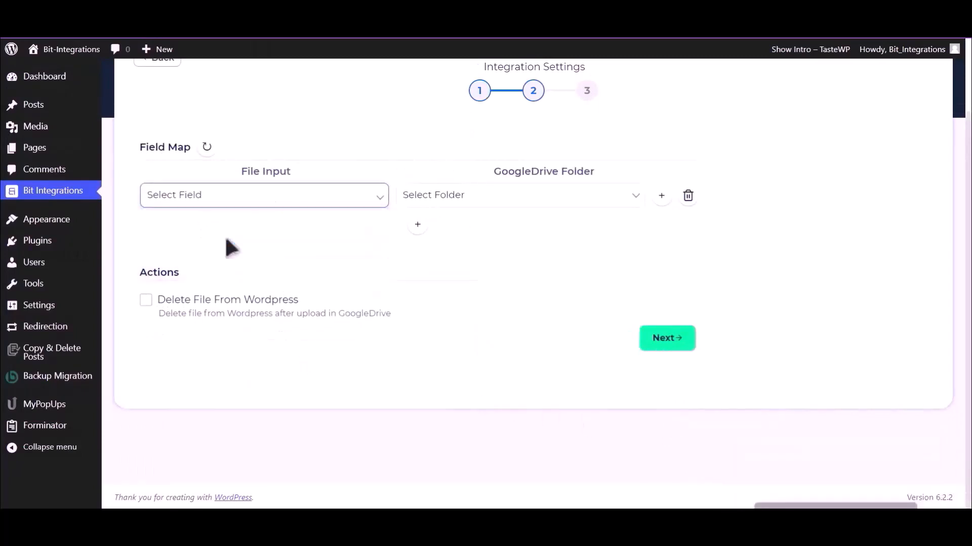
pyautogui.click(527, 203)
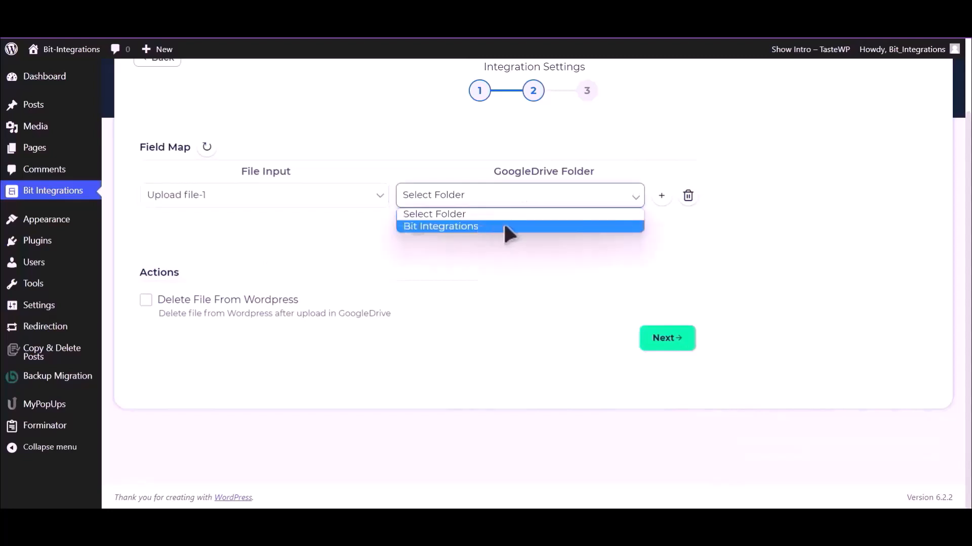
pyautogui.click(504, 226)
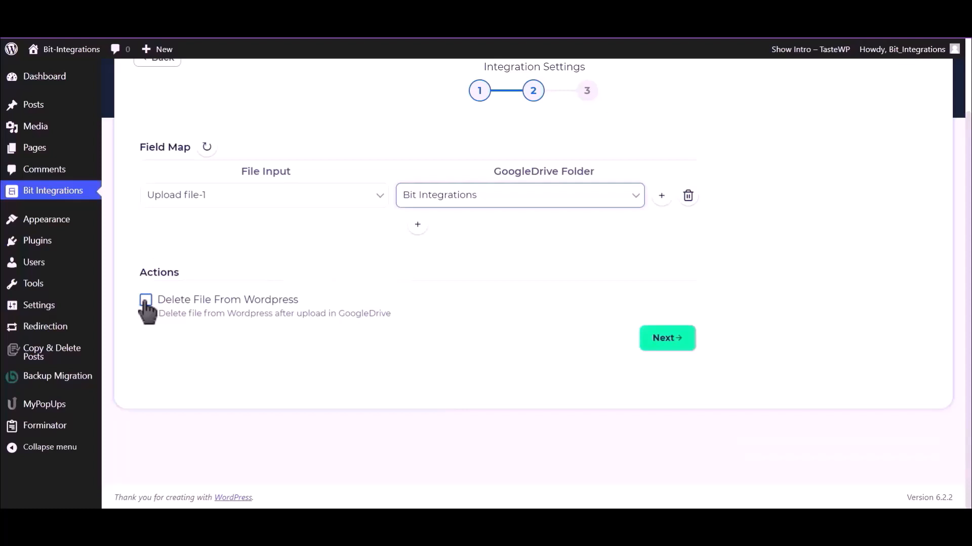
pyautogui.click(669, 342)
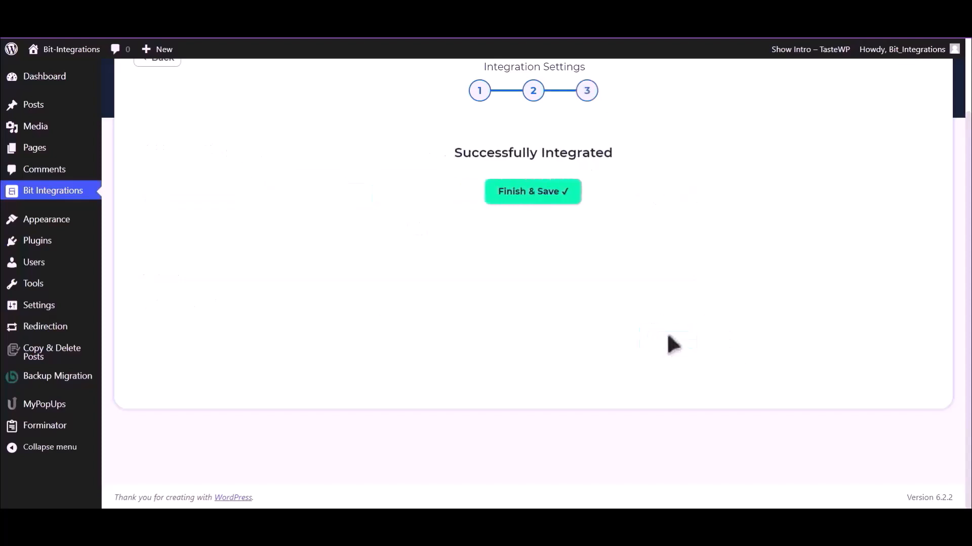
pyautogui.click(541, 199)
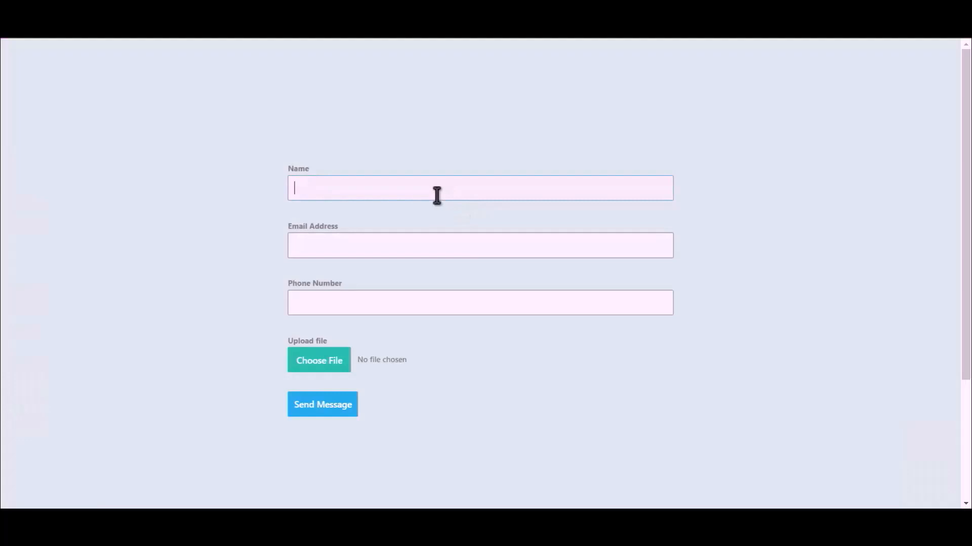
# Step: Fill in the contact form with Bit Integrations as the name, plus an e-mail address and a phone number
pyautogui.write('Bit Integrations')
pyautogui.click(471, 241)
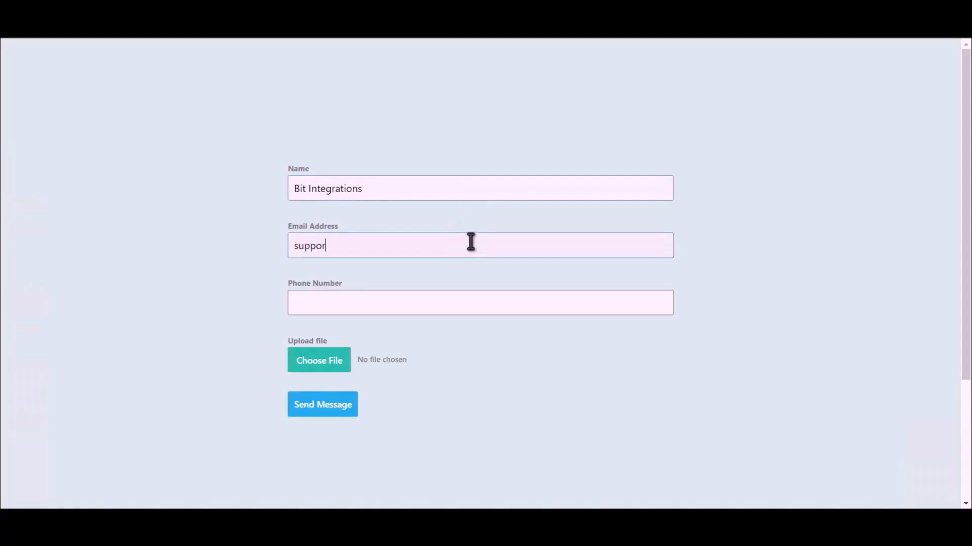
pyautogui.click(423, 304)
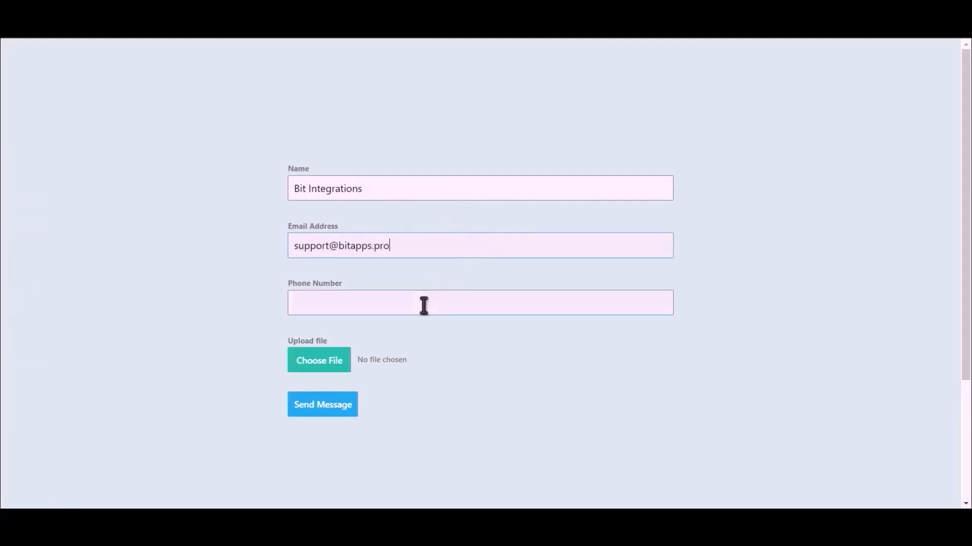
pyautogui.write('444555666')
# Step: Attach the Bit Integrations.png file to the form's upload field and send the message
pyautogui.click(304, 370)
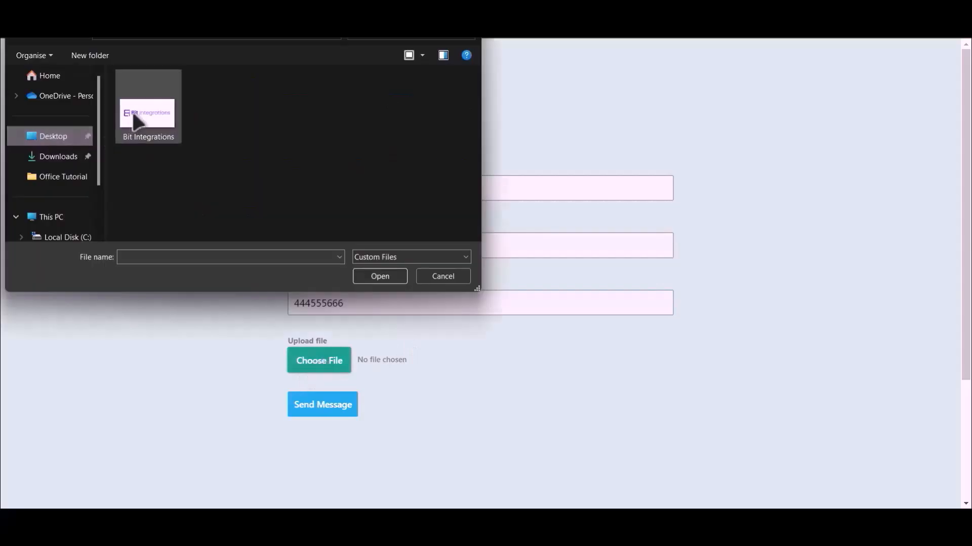
pyautogui.doubleClick(135, 108)
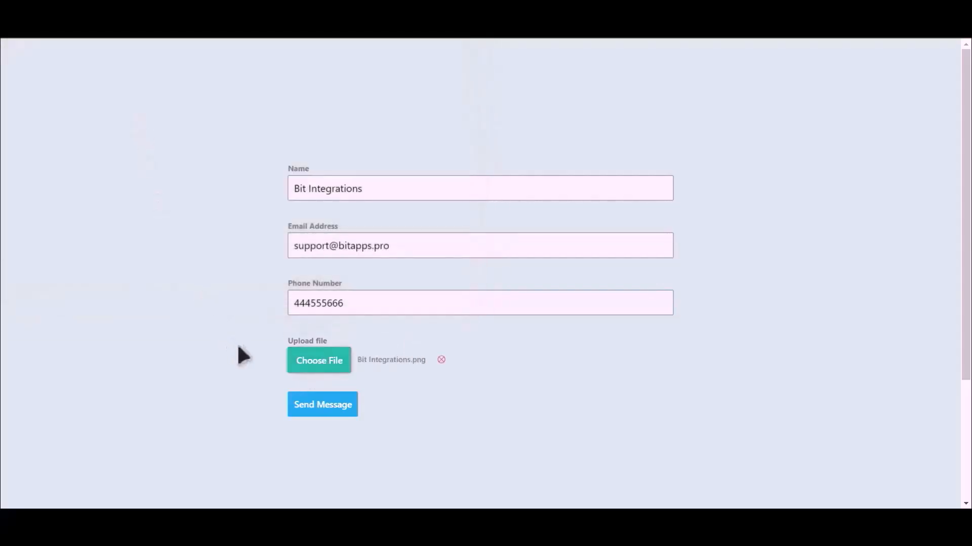
pyautogui.click(322, 405)
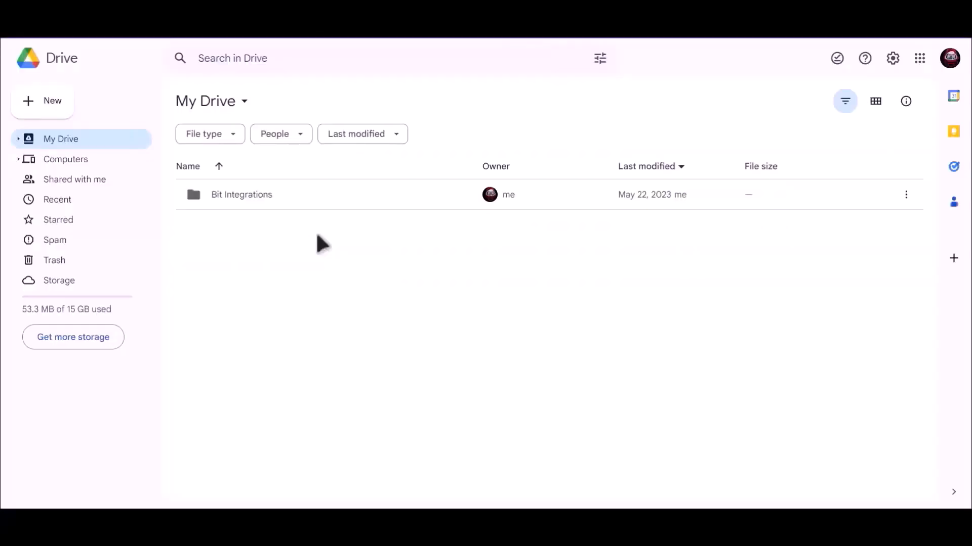
# Step: Open the Bit Integrations folder in Google Drive to check for the uploaded file
pyautogui.click(226, 199)
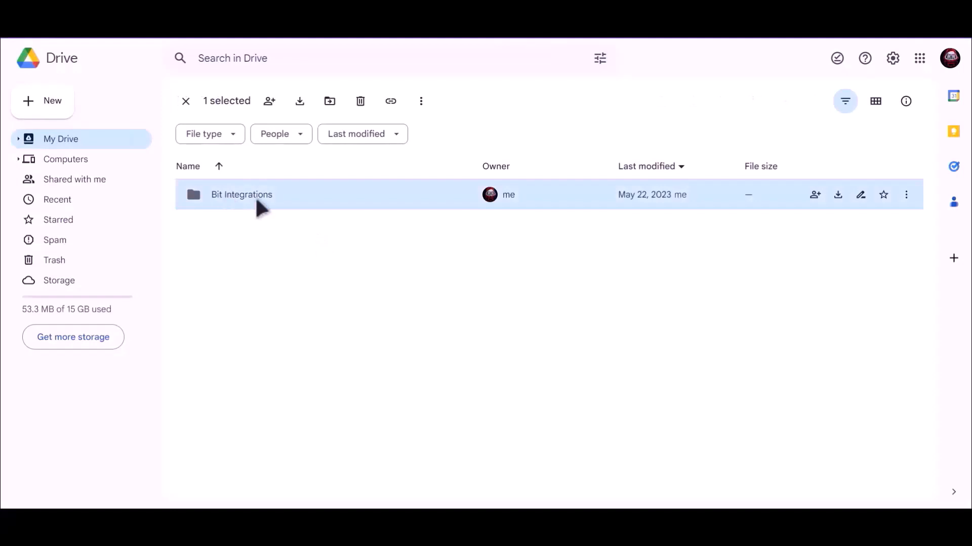
pyautogui.press('Return')
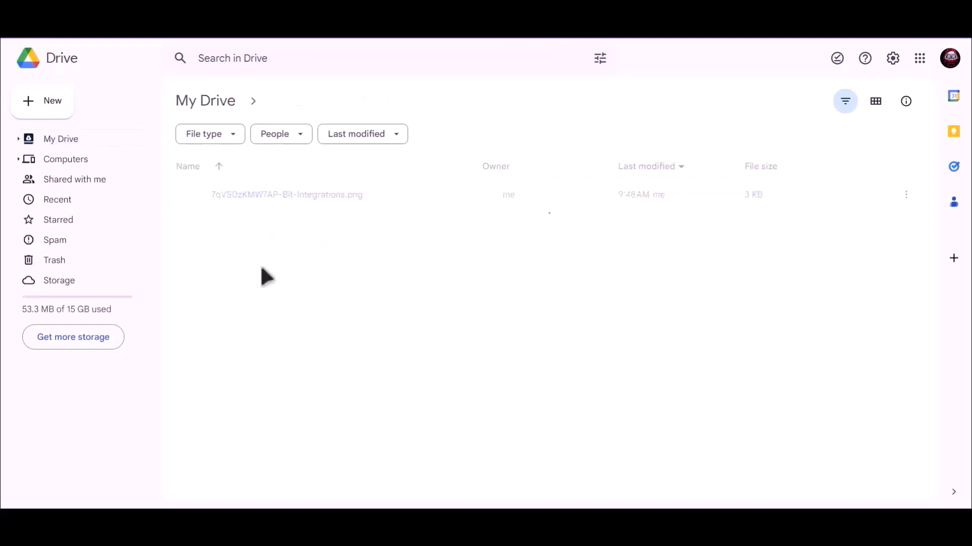